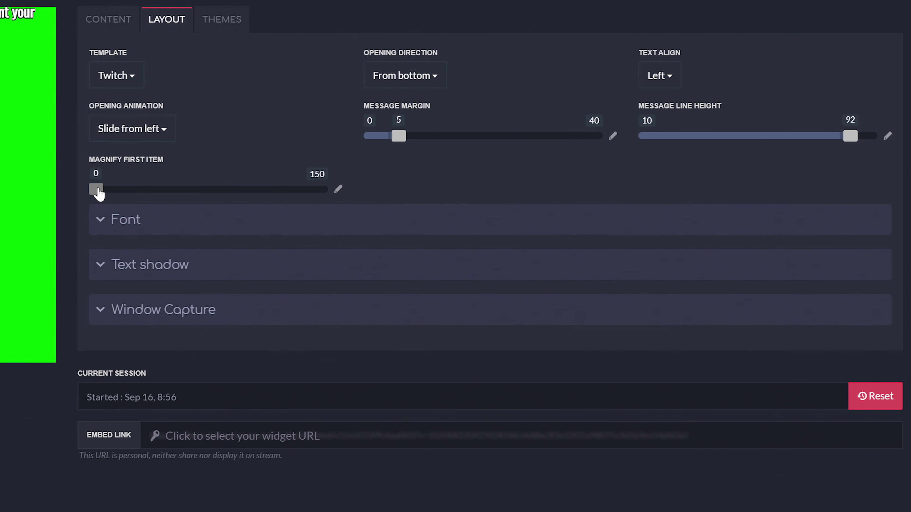
Set the first-item magnification to 127 and change the chat font family to Roboto.
left_click_drag(99, 194, 290, 201)
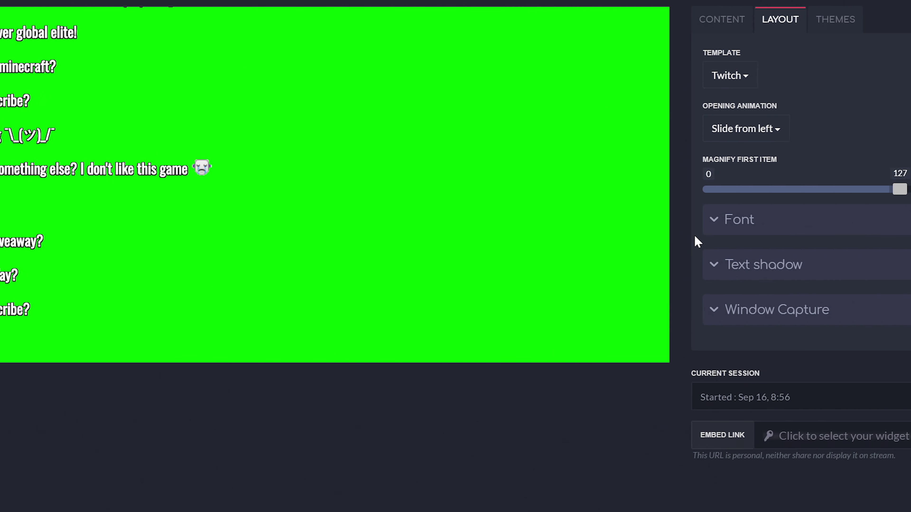
left_click(104, 227)
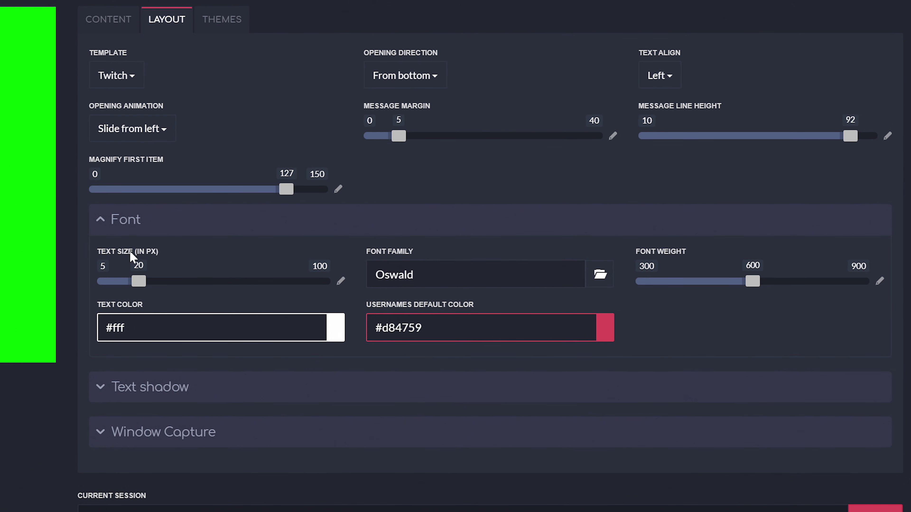
left_click(437, 268)
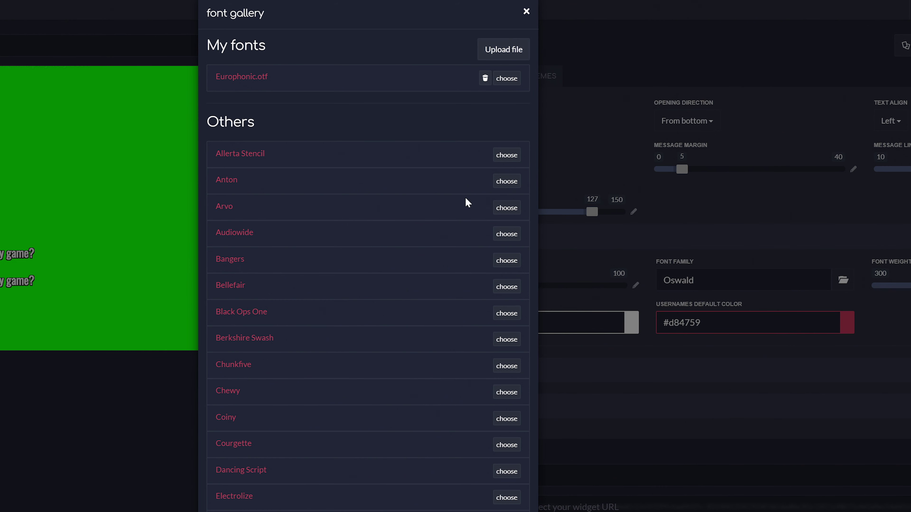
scroll(452, 363, "down", 15)
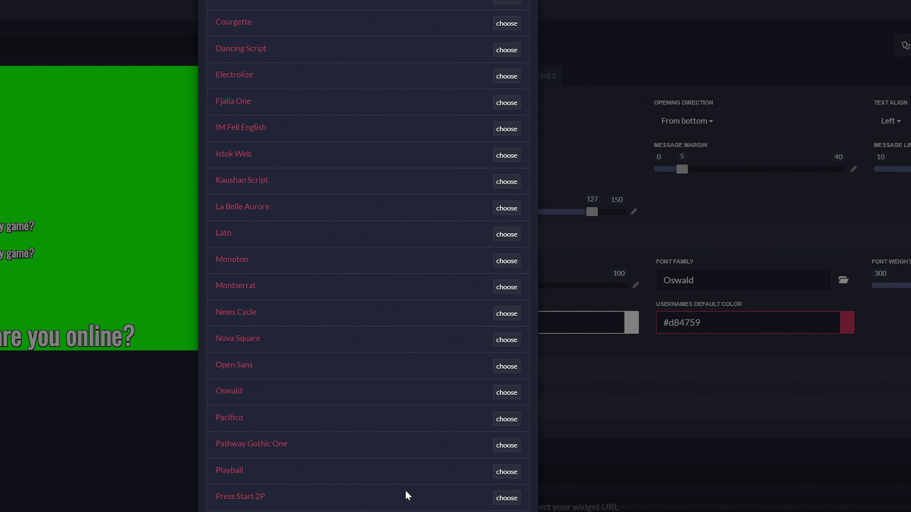
scroll(405, 432, "down", 4)
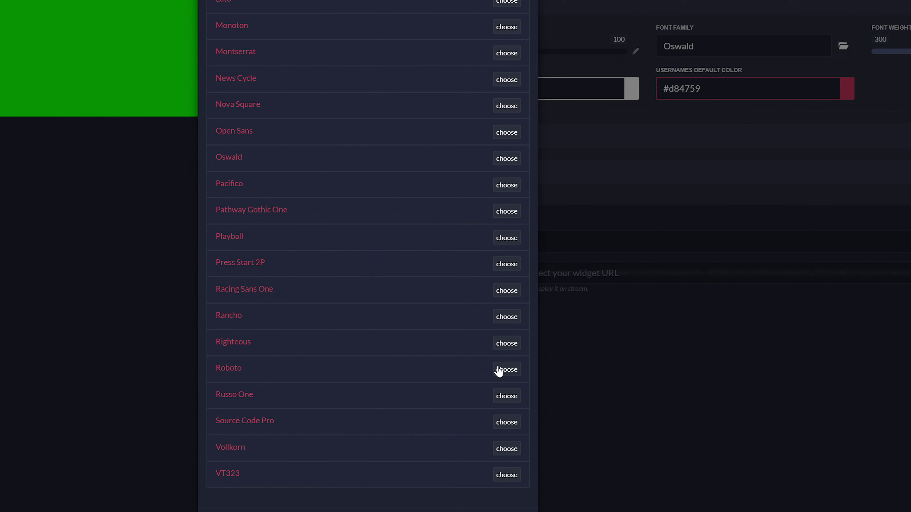
left_click(507, 370)
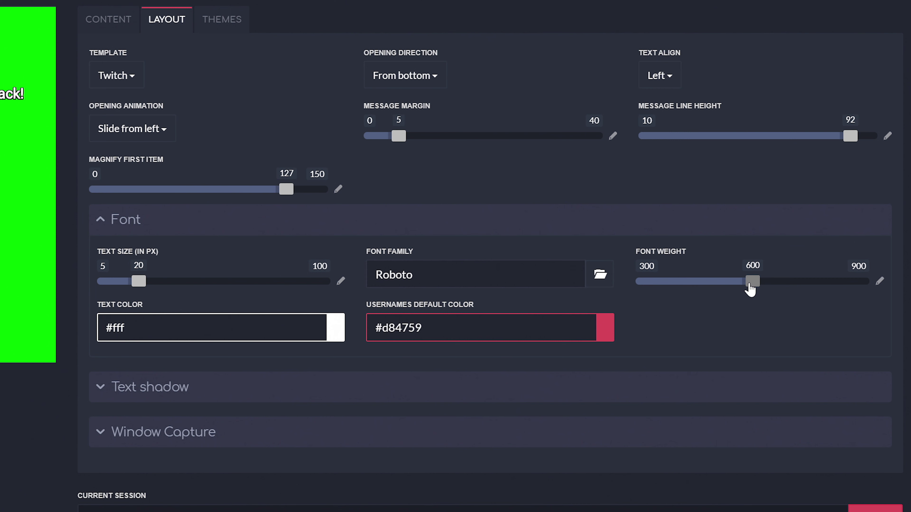
Set the font weight to 600 and the usernames default color to #b81124.
mouse_move(749, 283)
left_mouse_down()
mouse_move(843, 279)
mouse_move(634, 282)
mouse_move(752, 282)
left_mouse_up()
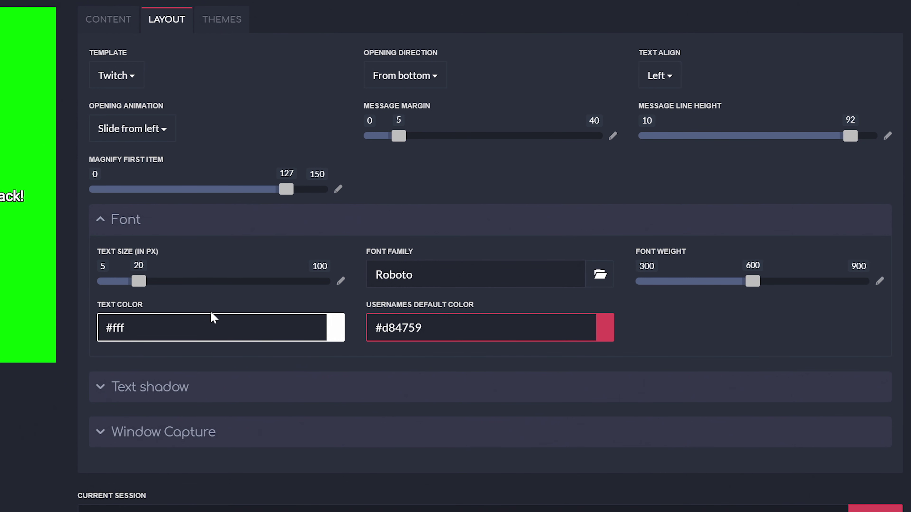
left_click(197, 326)
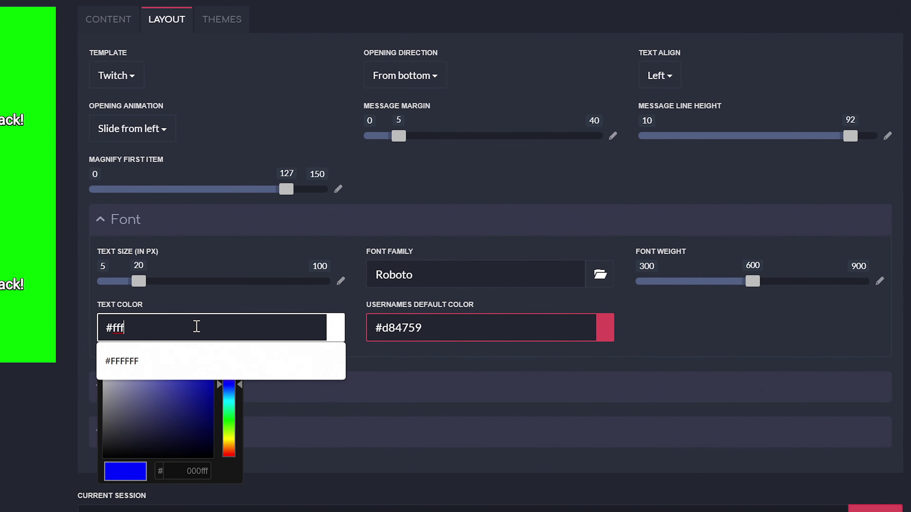
left_click(484, 308)
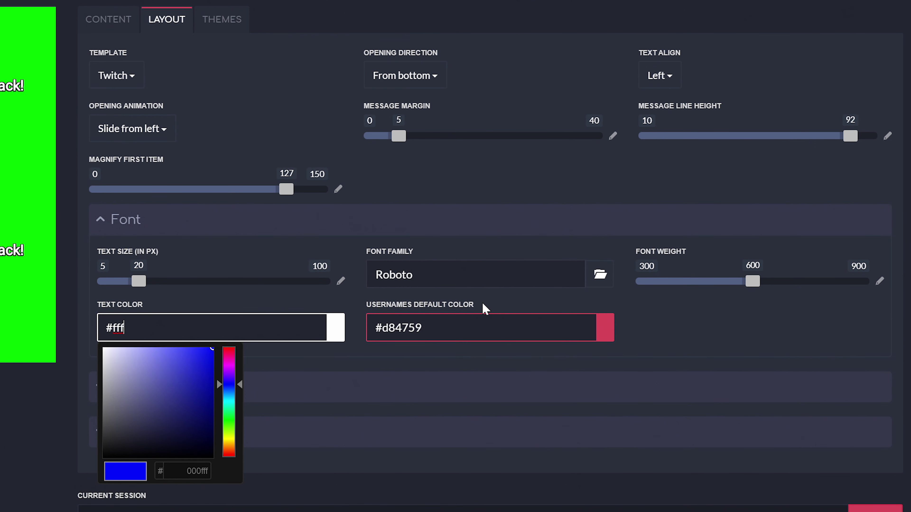
left_click(456, 334)
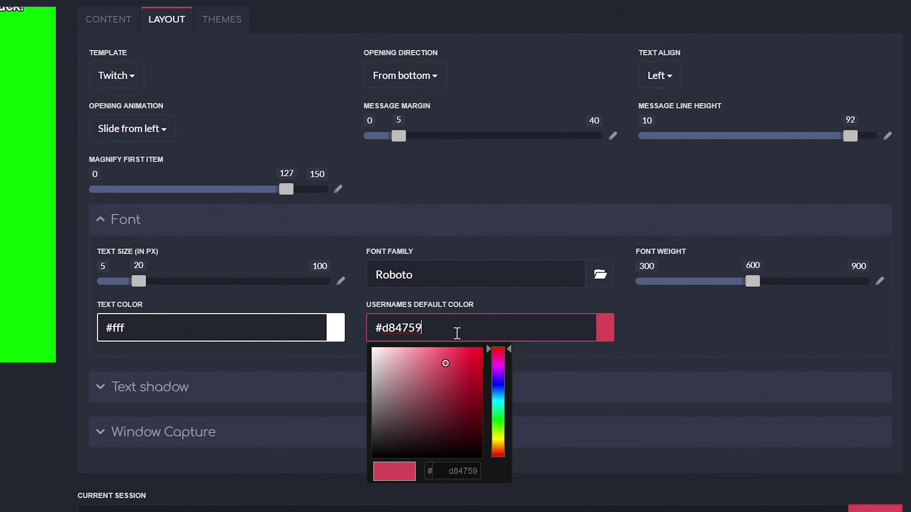
mouse_move(446, 392)
left_mouse_down()
mouse_move(472, 396)
mouse_move(473, 377)
left_mouse_up()
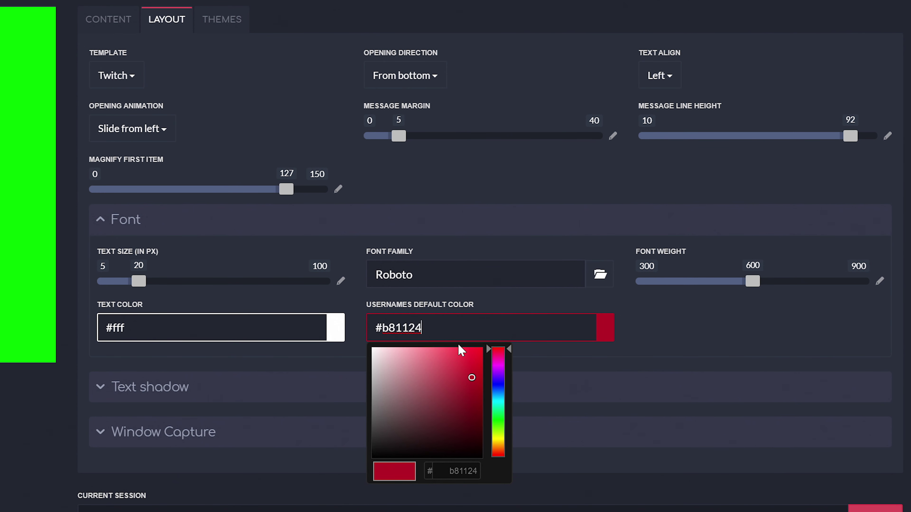
Set the text shadow thickness to 8 with outline mode off, and open the shadow color for editing.
left_click(144, 388)
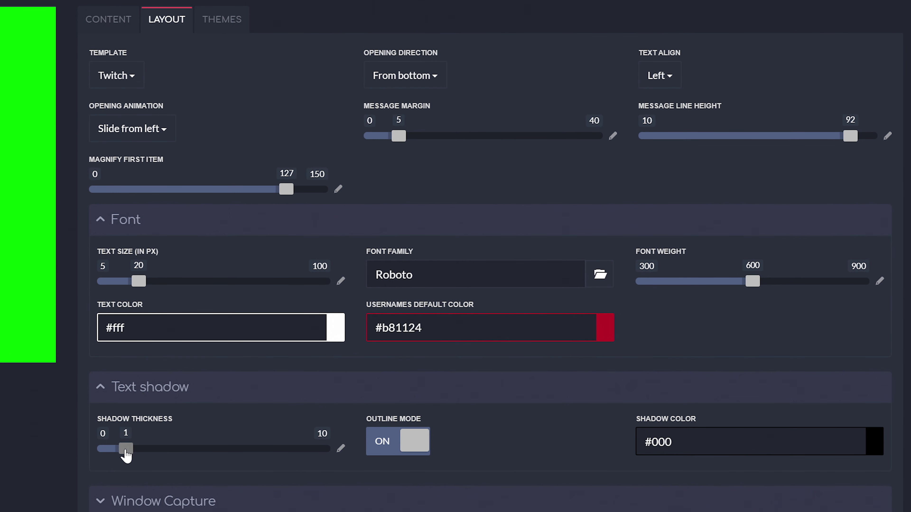
left_click_drag(128, 455, 279, 452)
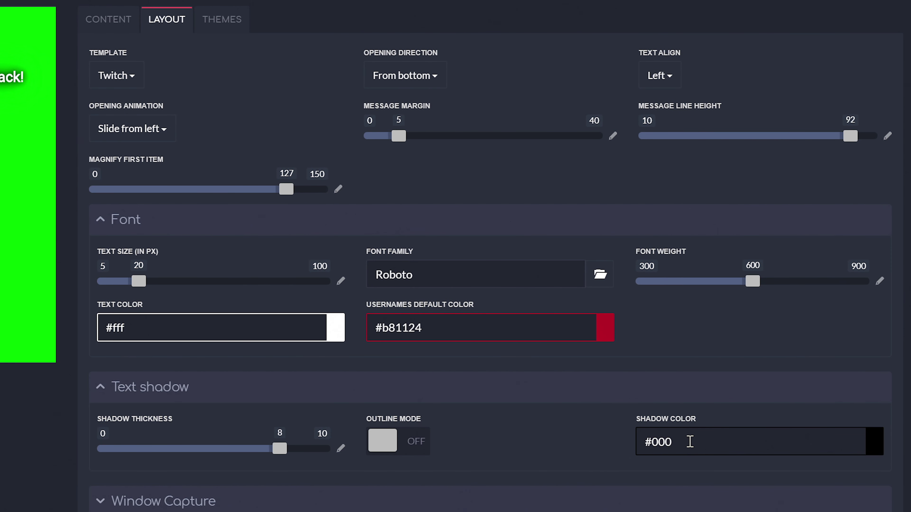
left_click(690, 441)
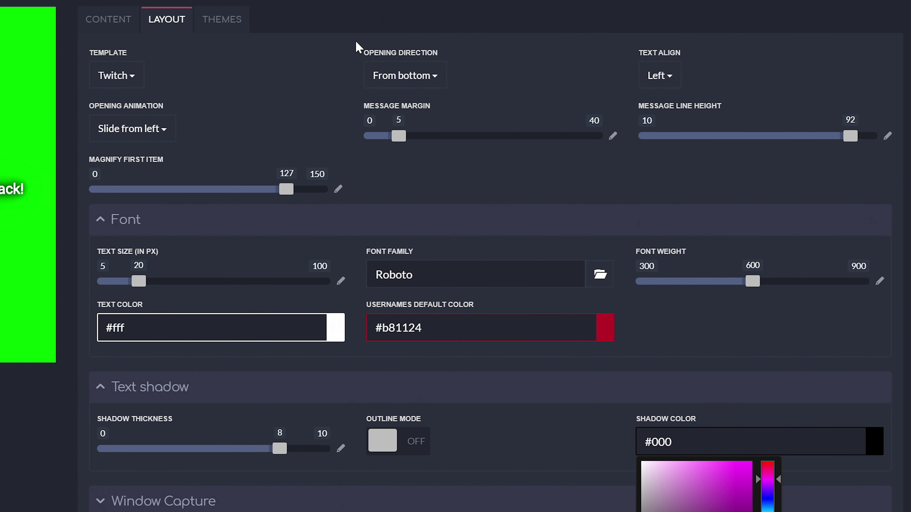
Look at the widget's theme settings and save the chat widget.
left_click(223, 25)
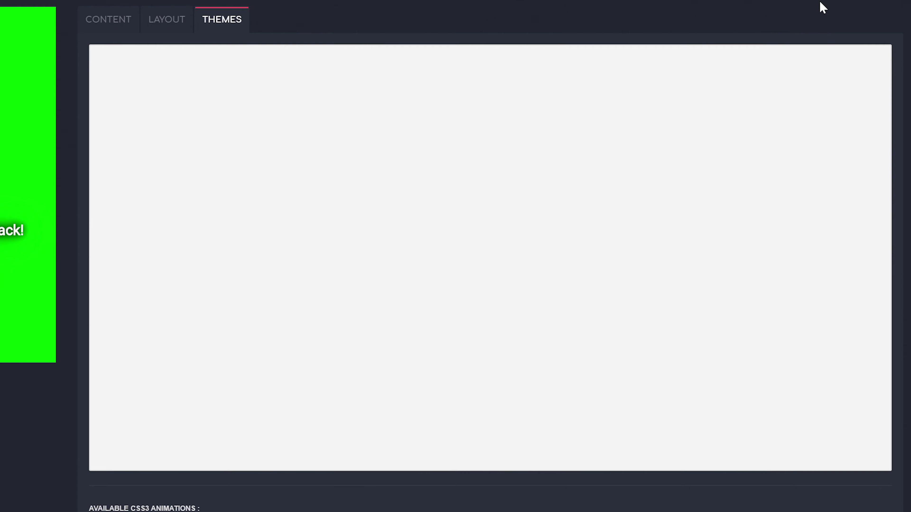
scroll(823, 7, "up", 2)
left_click(849, 24)
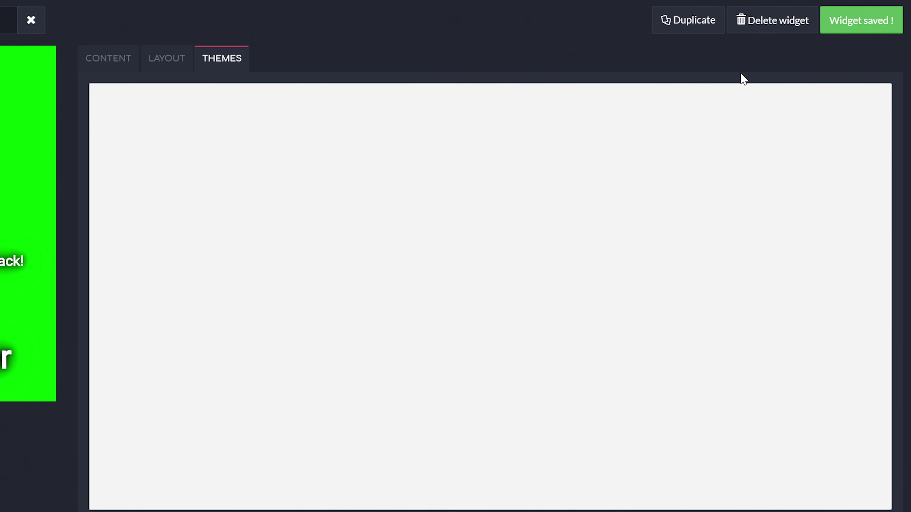
scroll(378, 334, "down", 10)
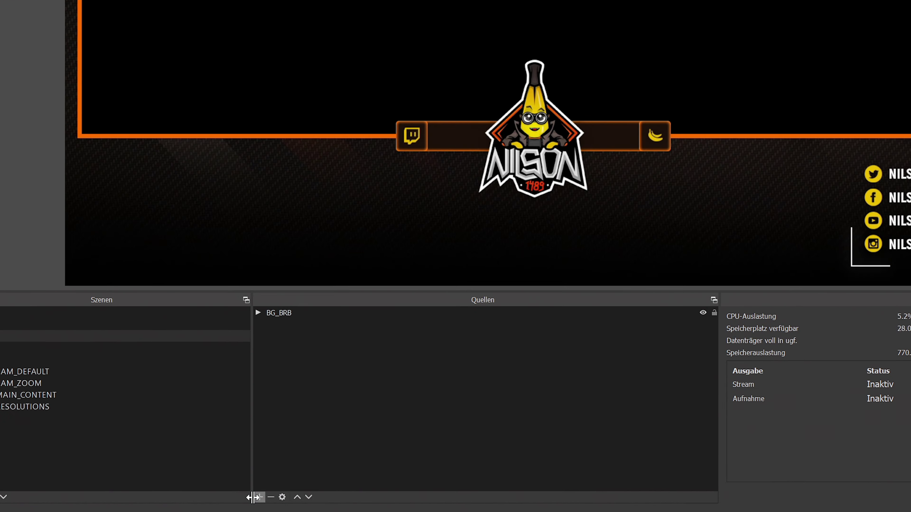
Switch to OBS Studio and create a new Browser source named CHATBOX.
left_click(259, 497)
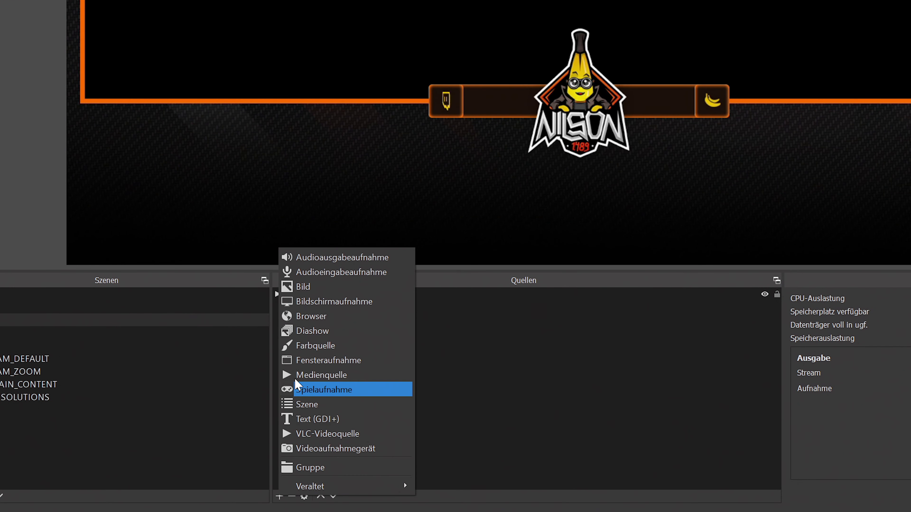
left_click(302, 316)
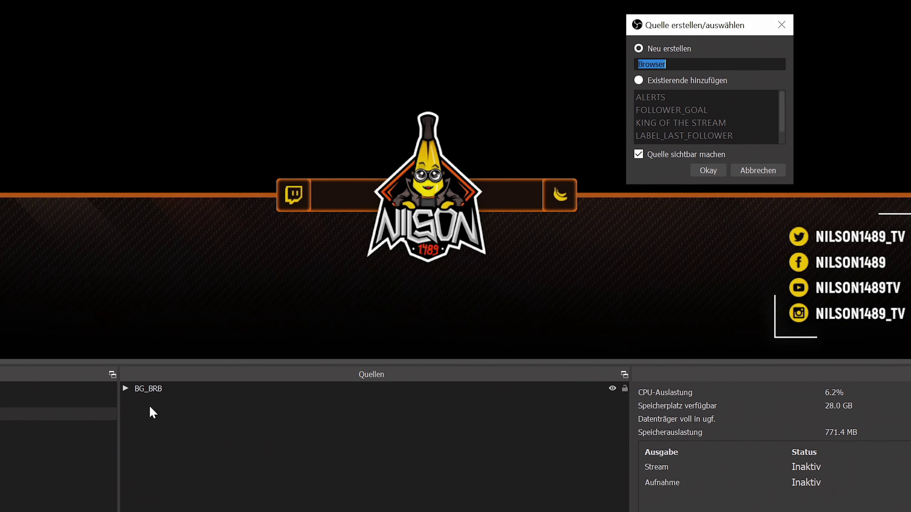
type("CHATB")
type("OX")
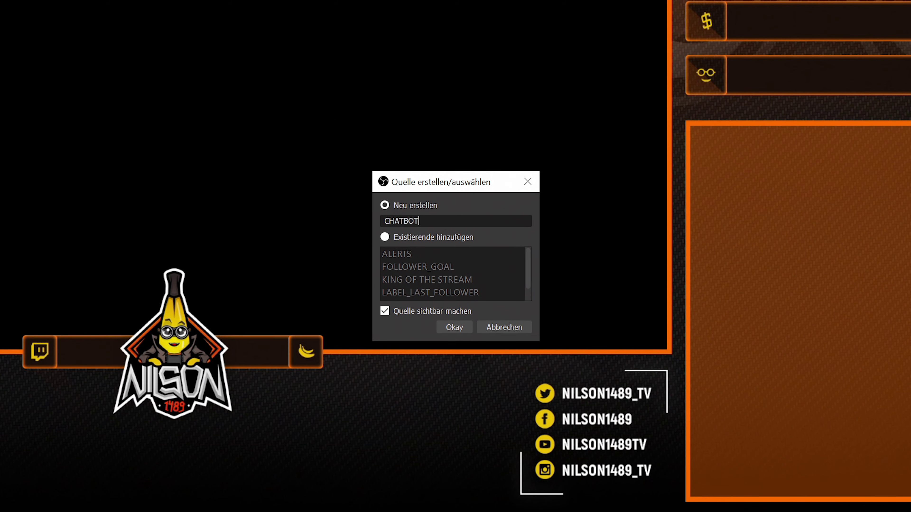
left_click(459, 328)
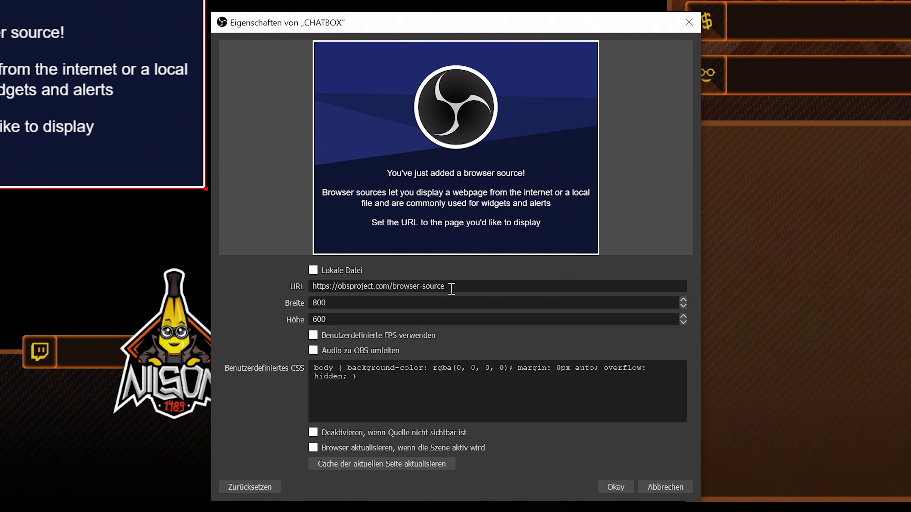
Replace the CHATBOX source's URL with the widget's personal embed link, refresh the page cache and accept the properties.
left_click_drag(451, 289, 386, 289)
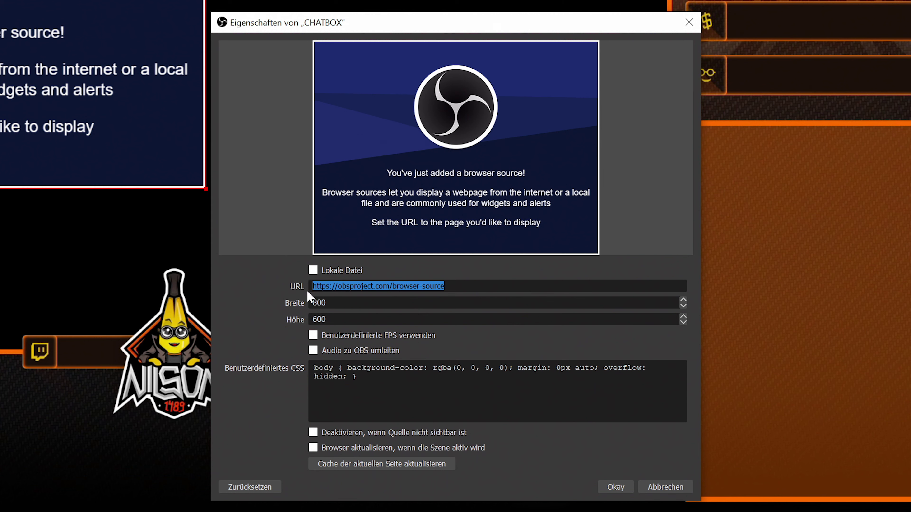
right_click(326, 284)
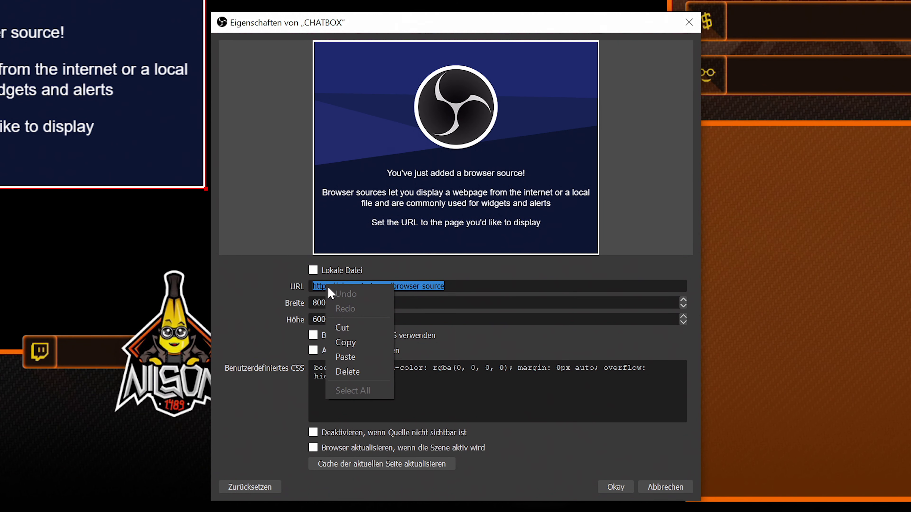
left_click(350, 357)
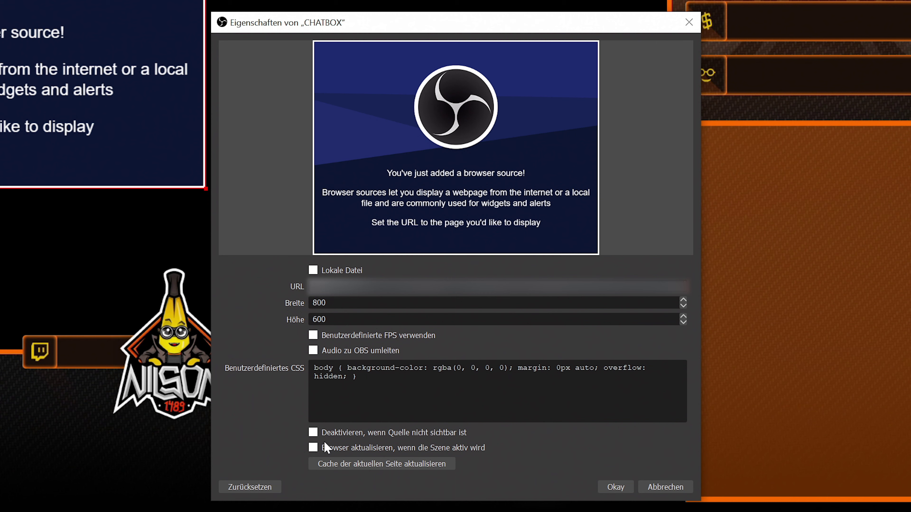
left_click(341, 465)
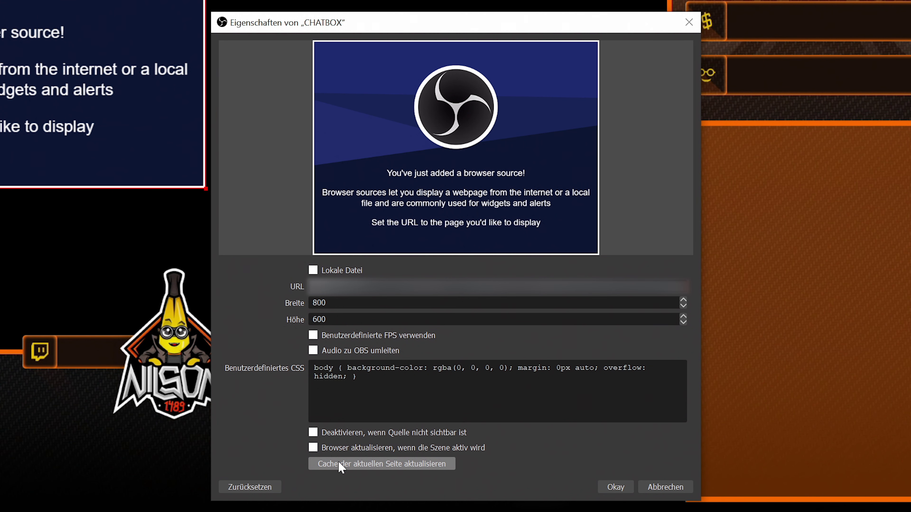
left_click(611, 486)
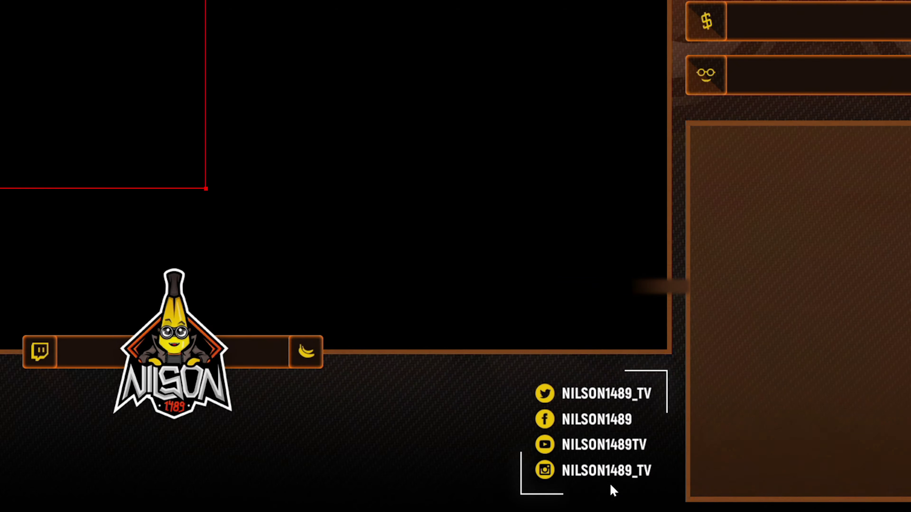
Try to fit the CHATBOX source to the orange chat frame by moving and scaling it in the preview.
left_click_drag(242, 116, 779, 351)
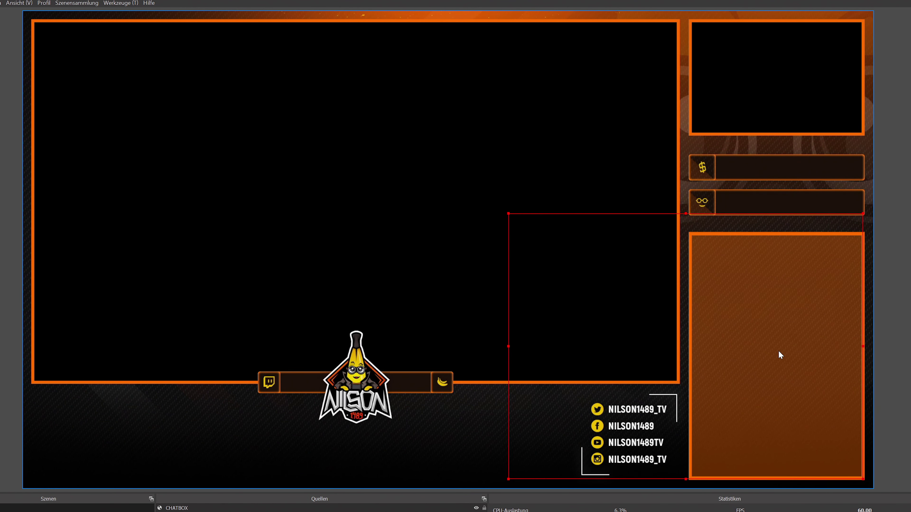
left_click_drag(508, 479, 625, 386)
left_click_drag(700, 310, 747, 305)
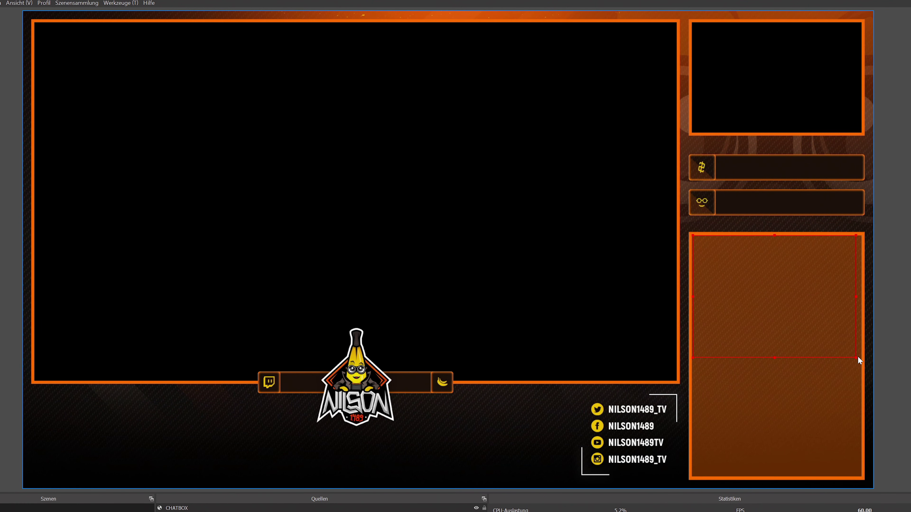
left_click_drag(861, 463, 861, 476)
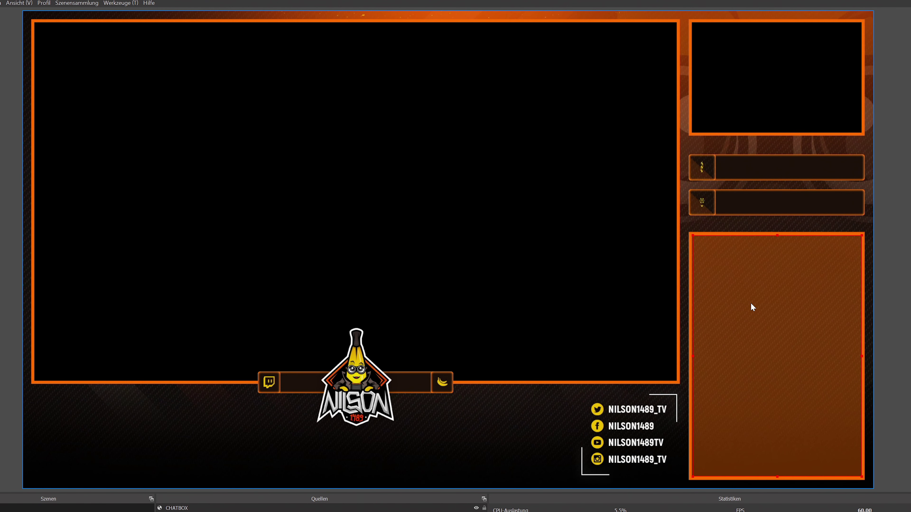
Reset the CHATBOX source's transformation and move it so its upper-left corner meets the orange chat frame's inner corner.
right_click(751, 302)
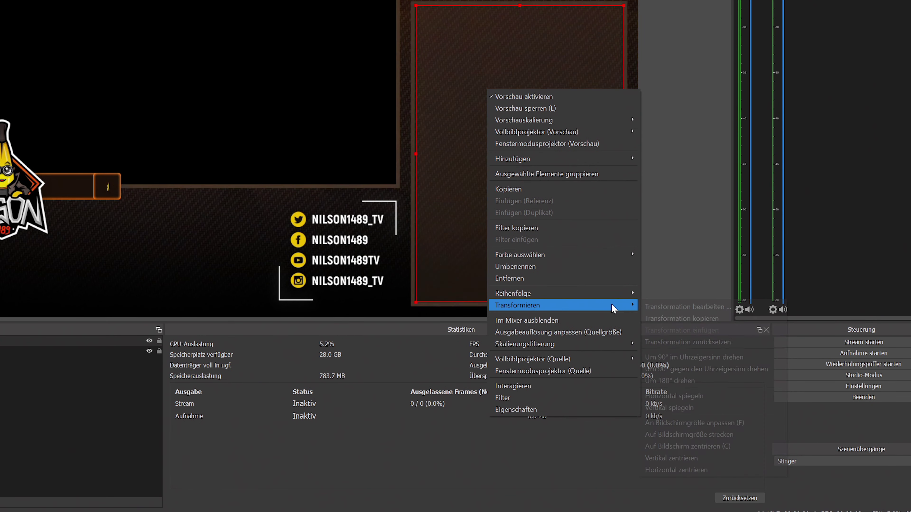
mouse_move(695, 366)
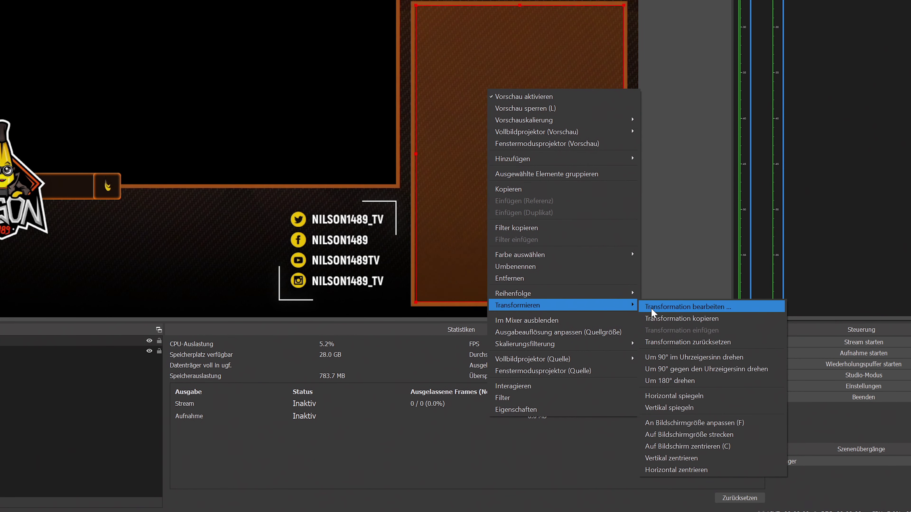
left_click(688, 340)
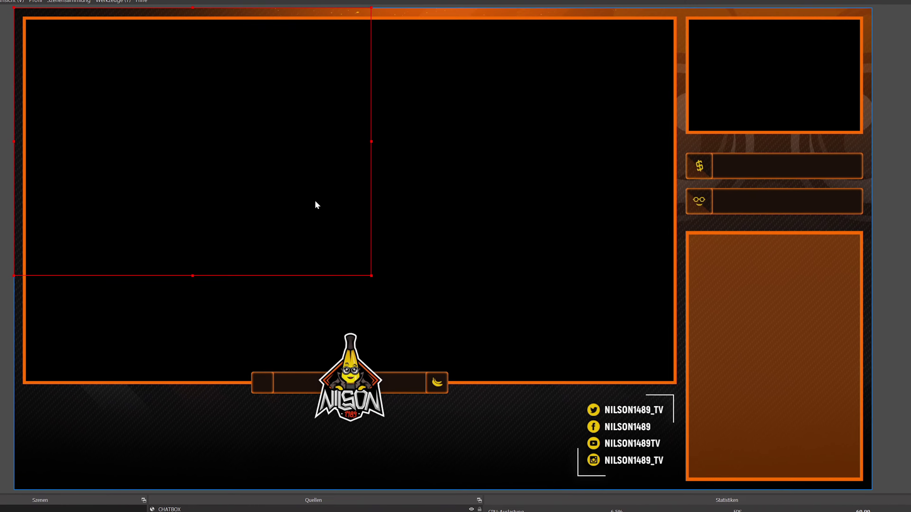
left_click_drag(151, 100, 653, 287)
left_click_drag(776, 382, 908, 440)
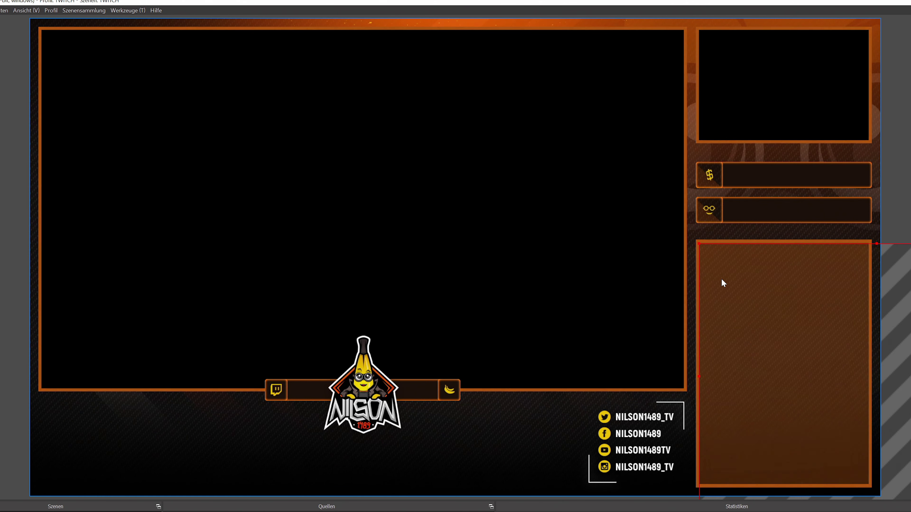
Try a width of 500 and a height of 400 in the CHATBOX source's properties and accept them.
right_click(722, 281)
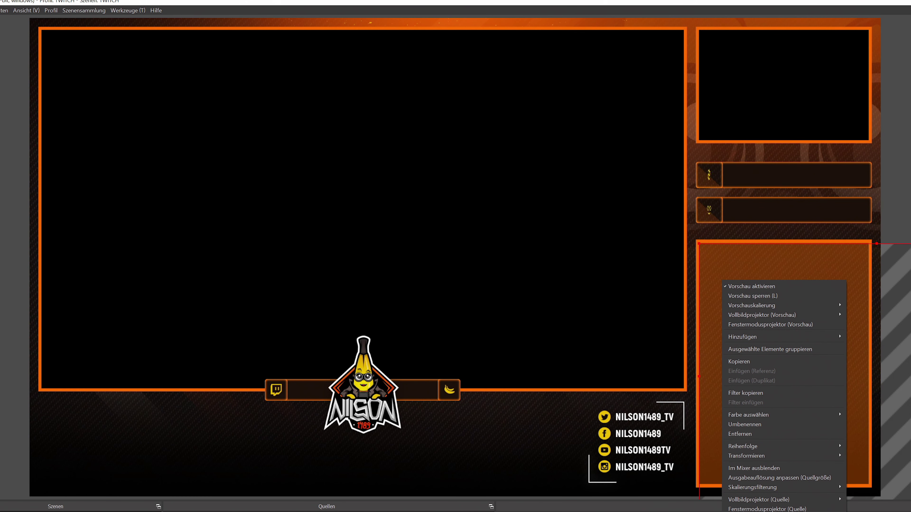
left_click(763, 511)
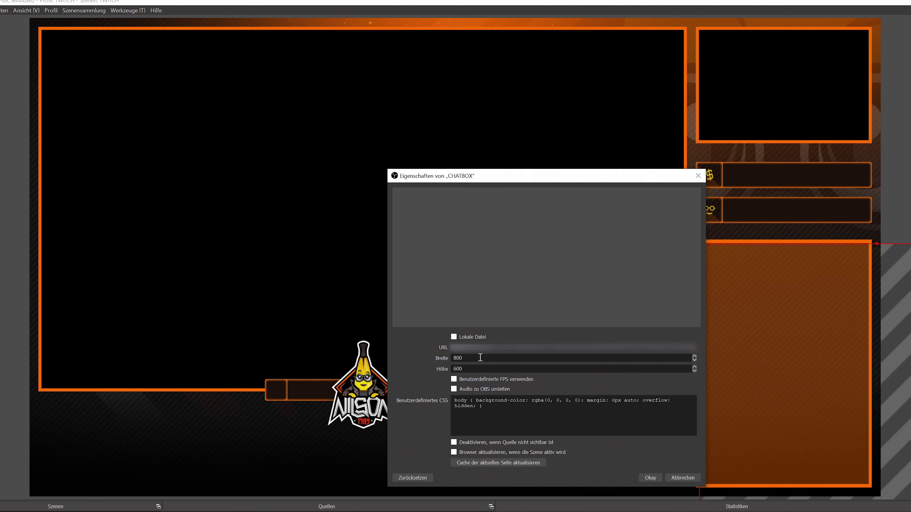
left_click_drag(479, 358, 443, 359)
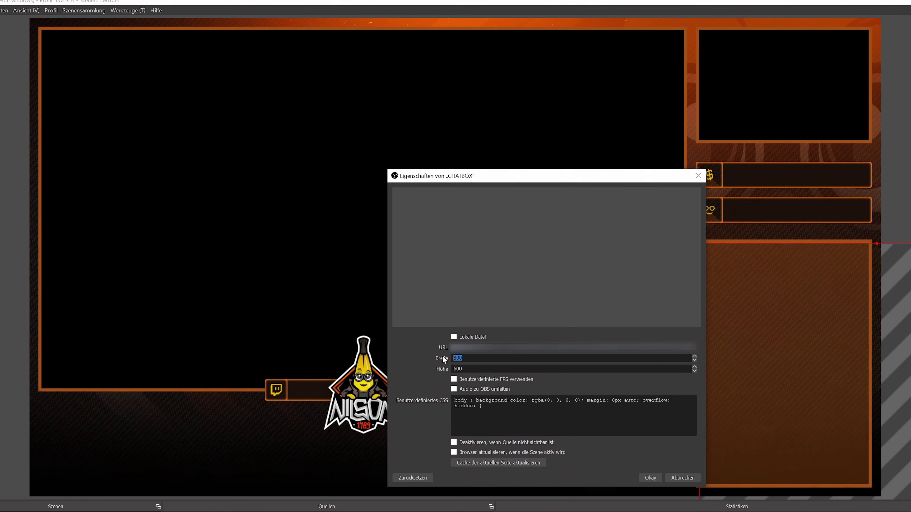
type("500")
key("Tab")
type("30")
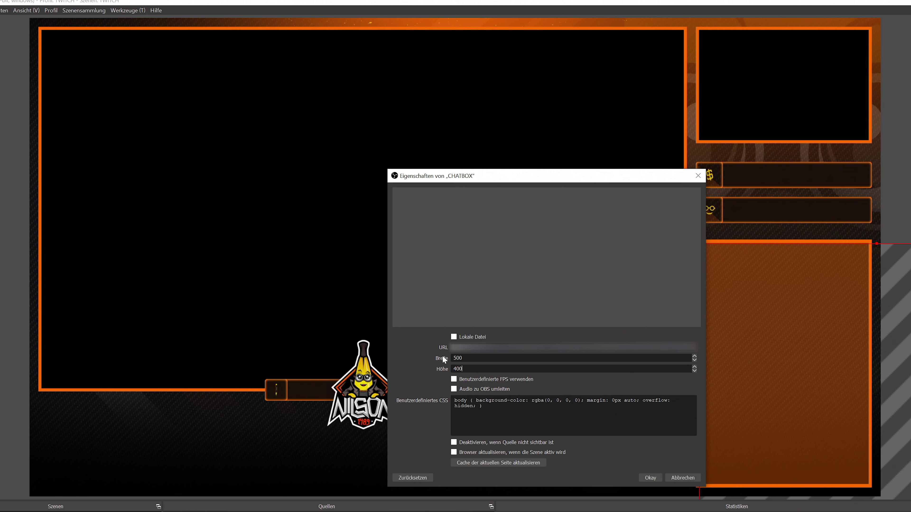
key("Return")
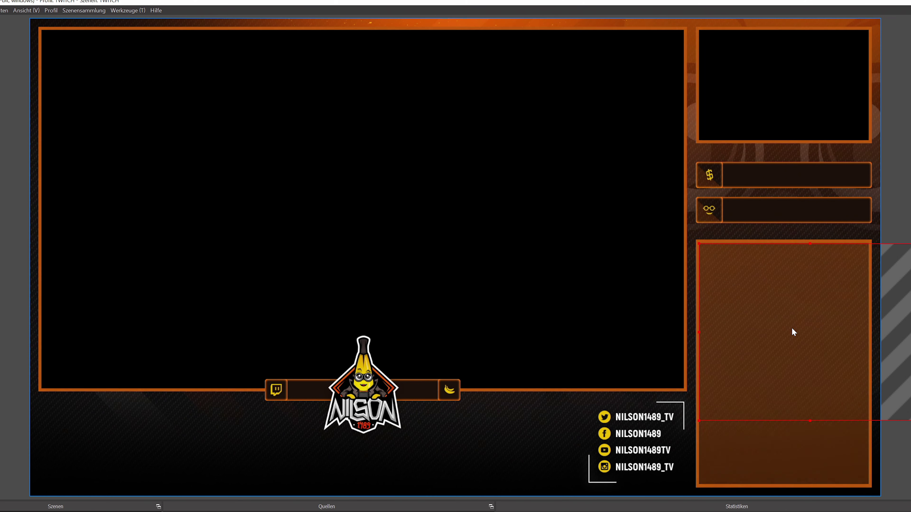
Set the CHATBOX source's width to 350 and increase its height to reach the orange chat frame's lower edge, accepting the properties.
right_click(792, 328)
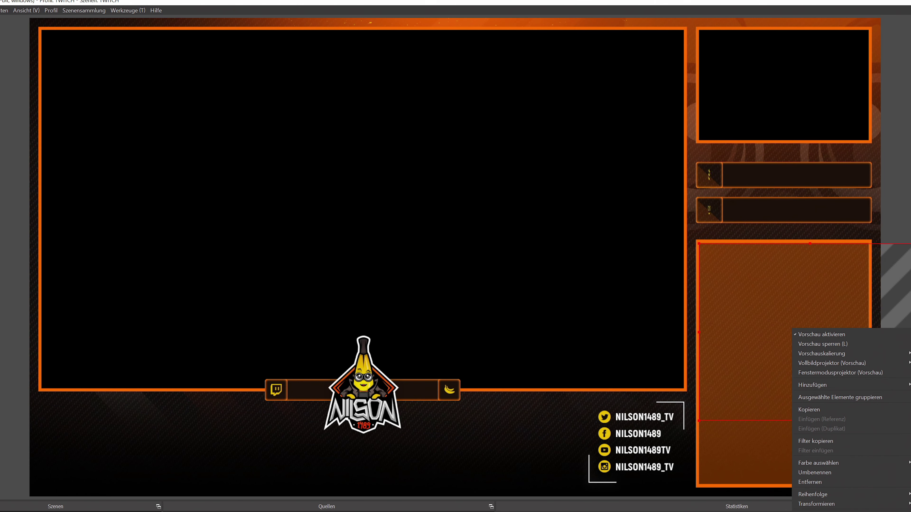
left_click(811, 511)
left_click_drag(464, 356, 447, 357)
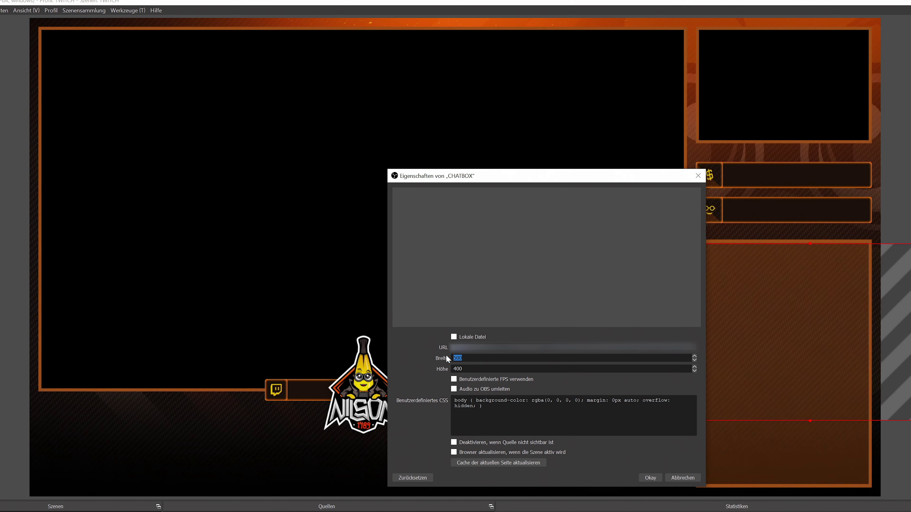
type("350")
key("Tab")
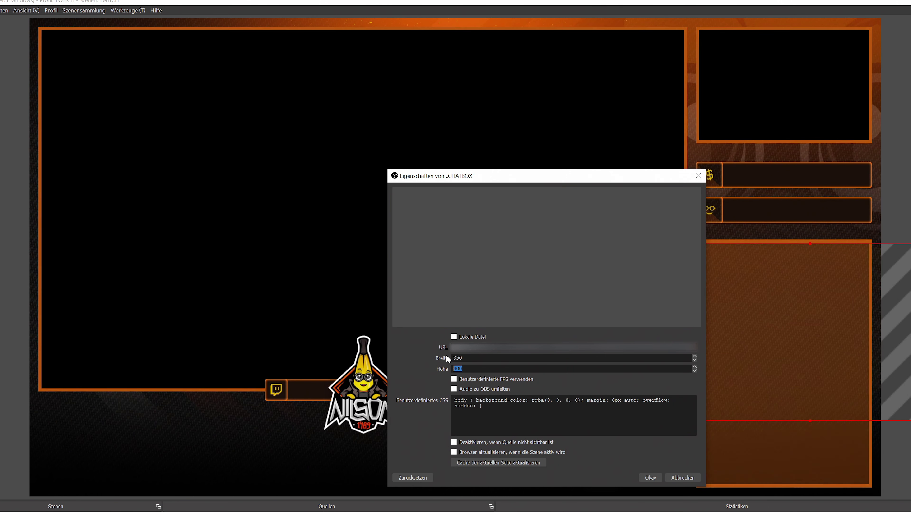
type("50")
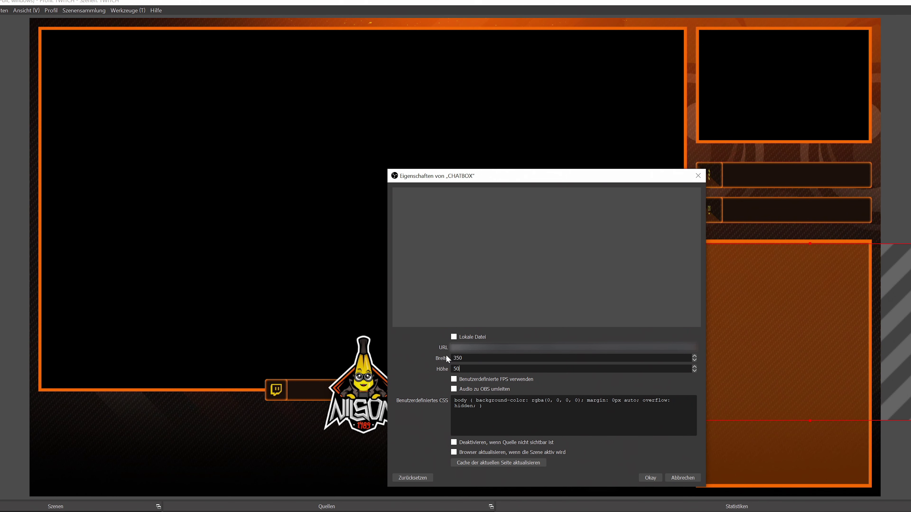
key("Return")
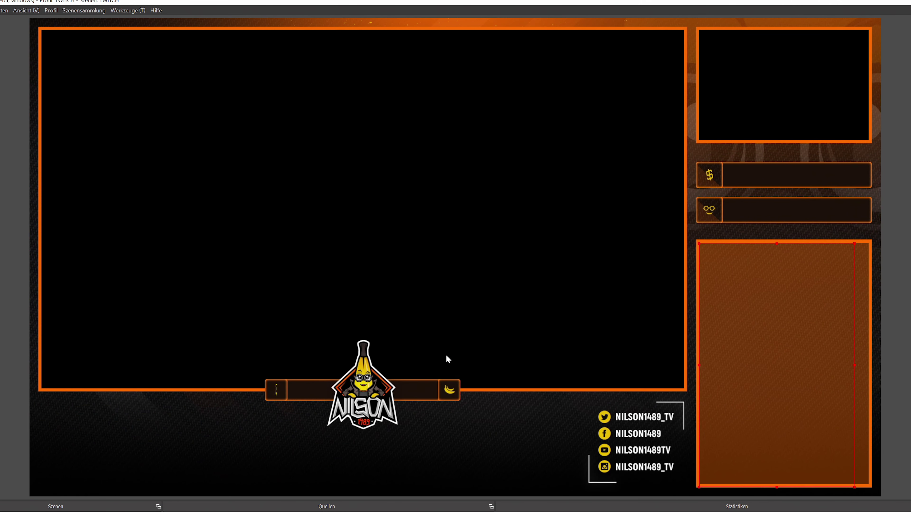